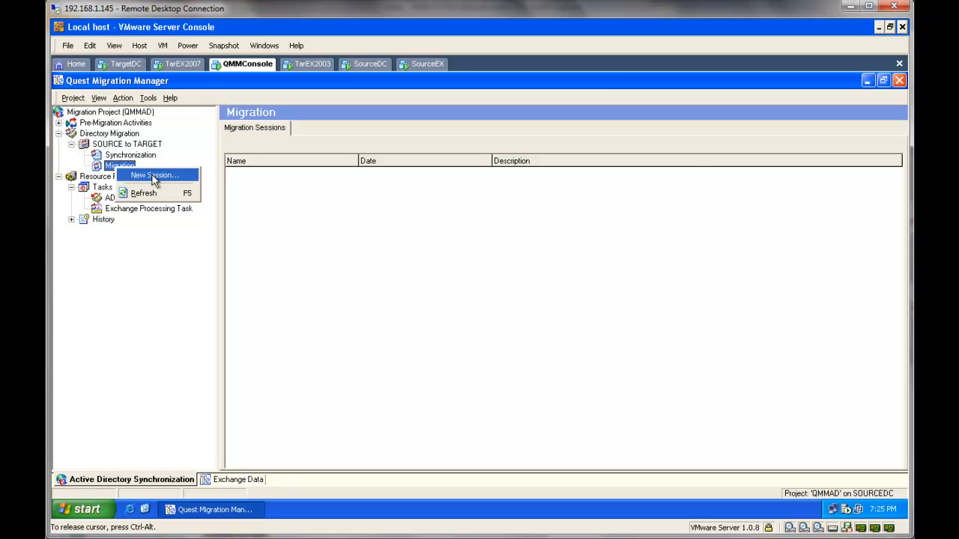
# - Start a new migration session for the SOURCE to TARGET domain pair and name it PILOT
pyautogui.click(154, 177)
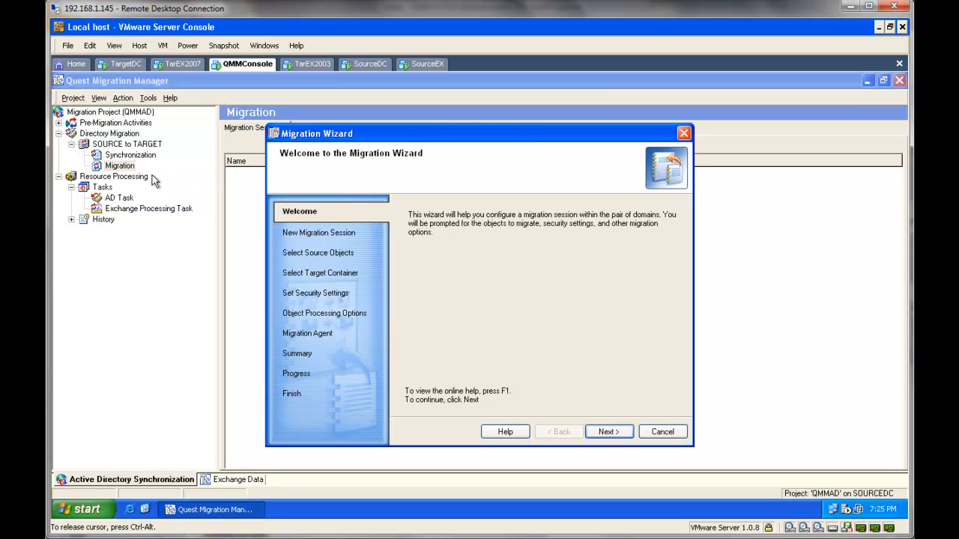
pyautogui.press('Return')
pyautogui.write('PILOT')
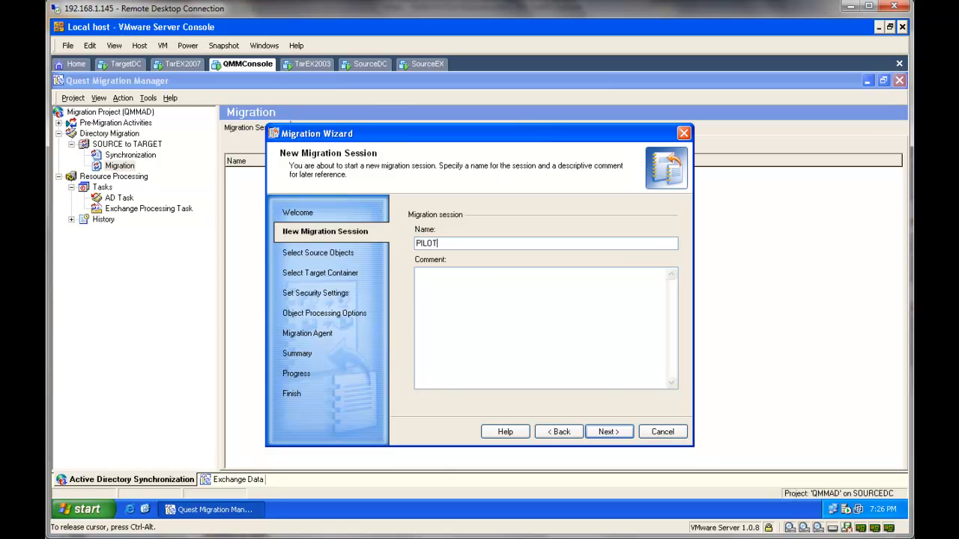
pyautogui.press('Return')
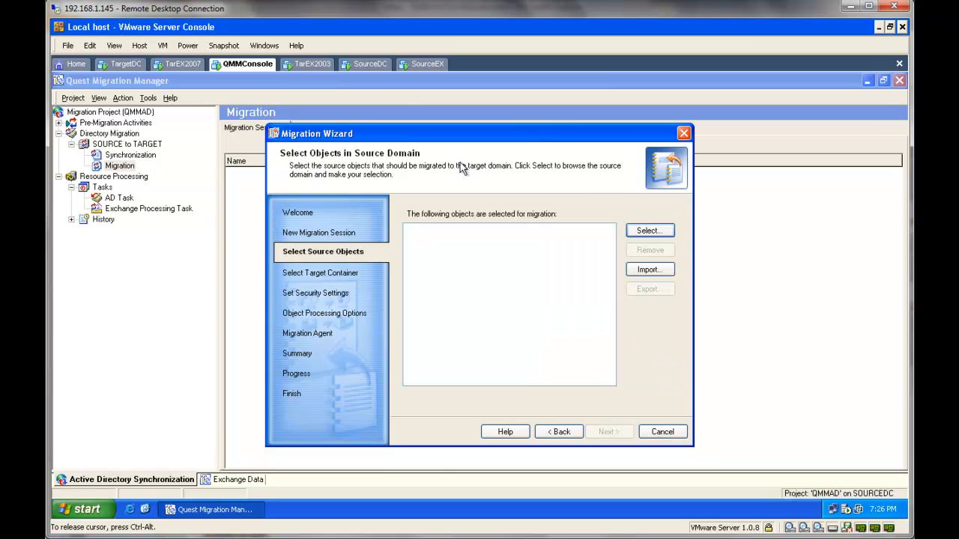
# - Select only the Average User and Just User accounts from the source domain's Ready_to_be_Migrated OU as the objects to migrate
pyautogui.click(634, 231)
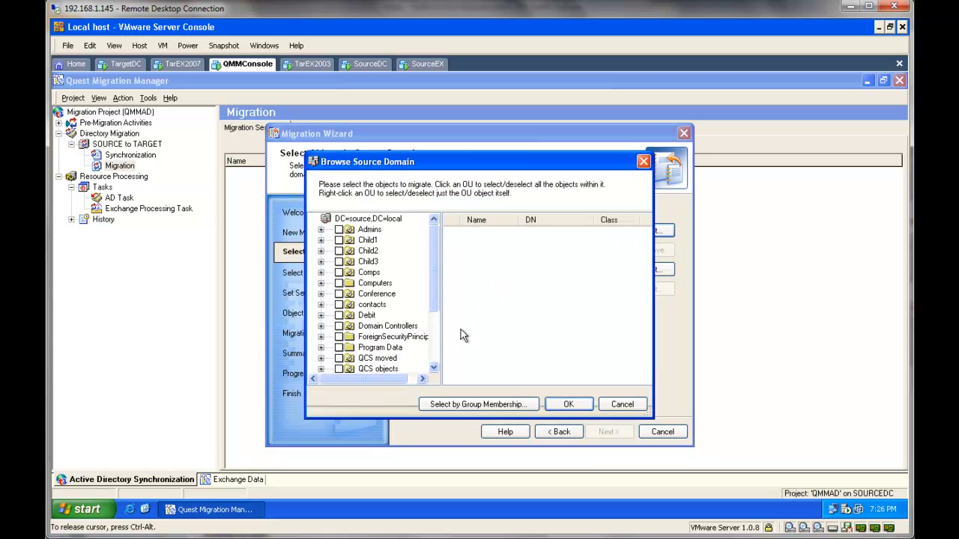
pyautogui.scroll(-3, 439, 348)
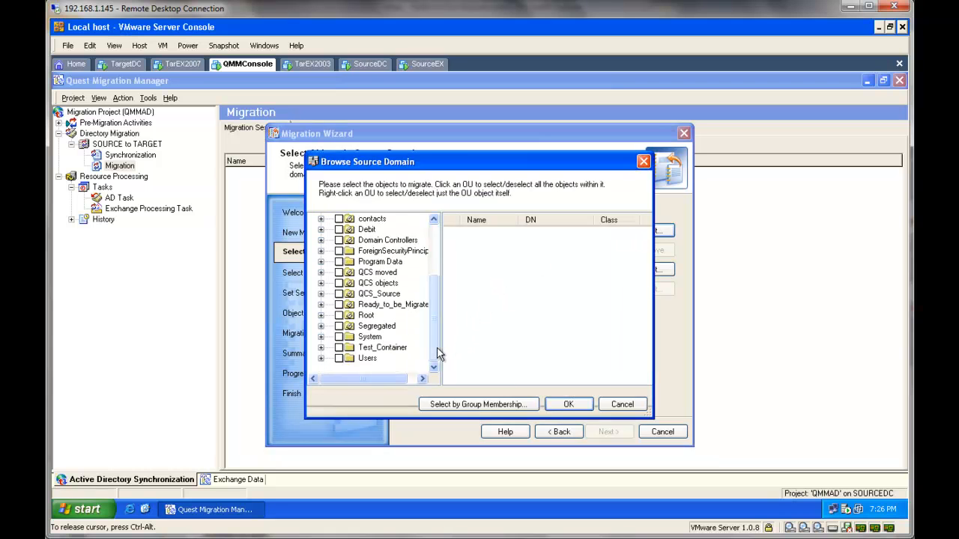
pyautogui.click(409, 306)
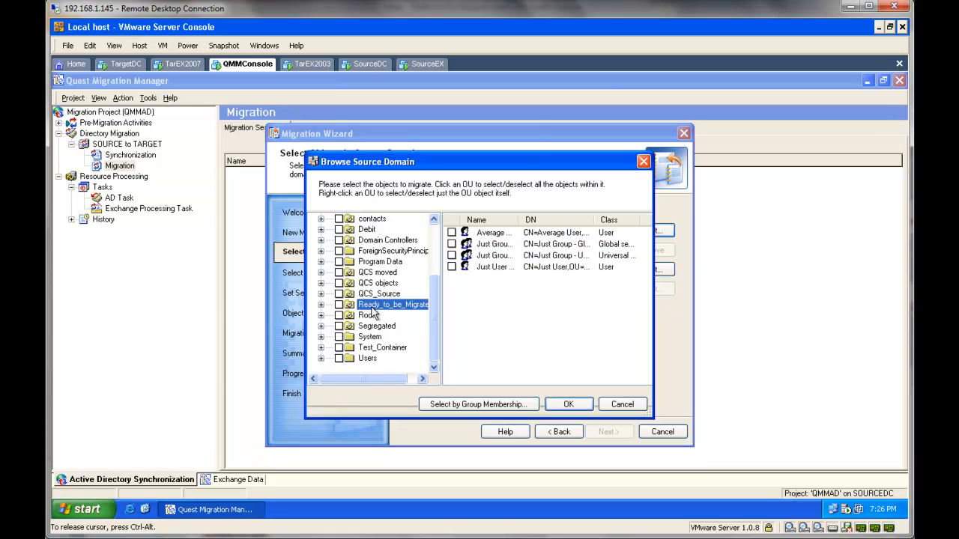
pyautogui.click(341, 305)
pyautogui.click(343, 306)
pyautogui.click(452, 233)
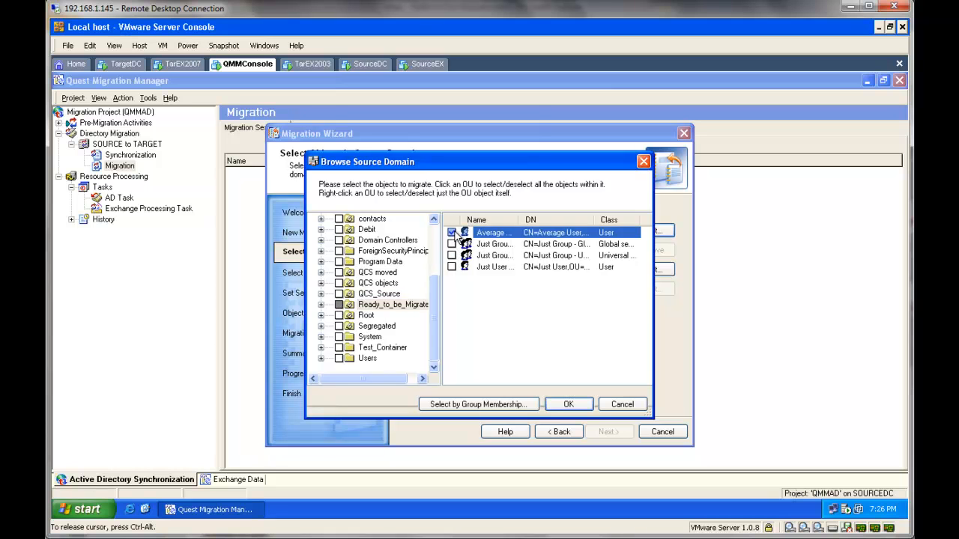
pyautogui.click(452, 267)
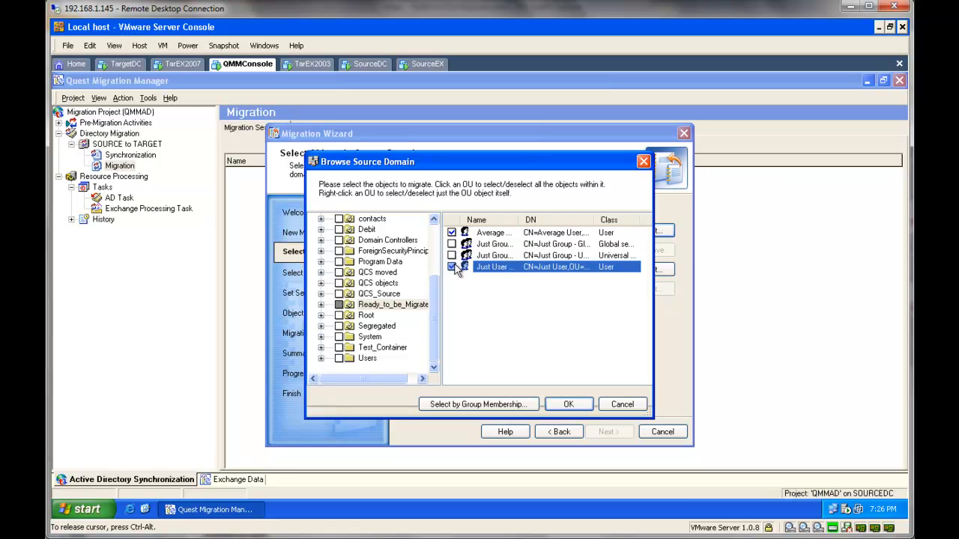
pyautogui.click(569, 405)
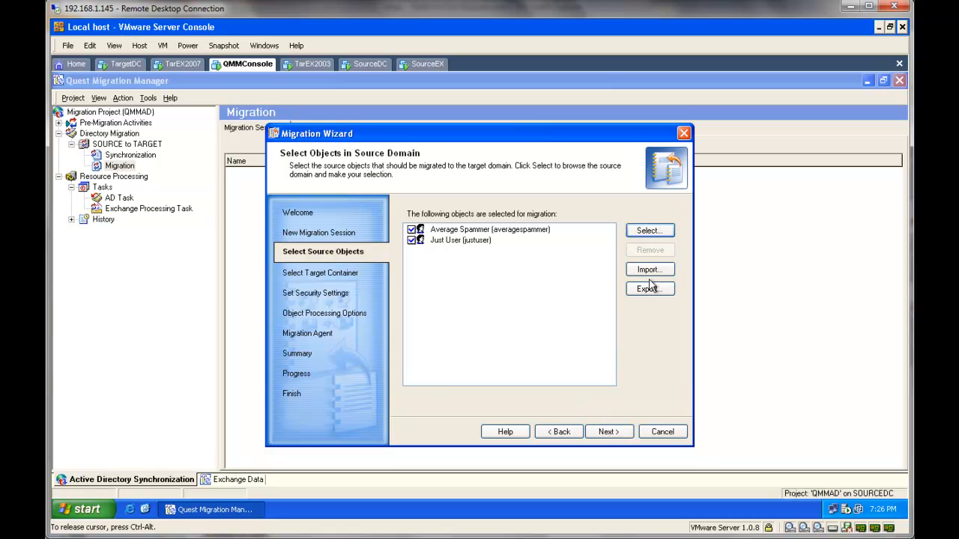
pyautogui.click(627, 432)
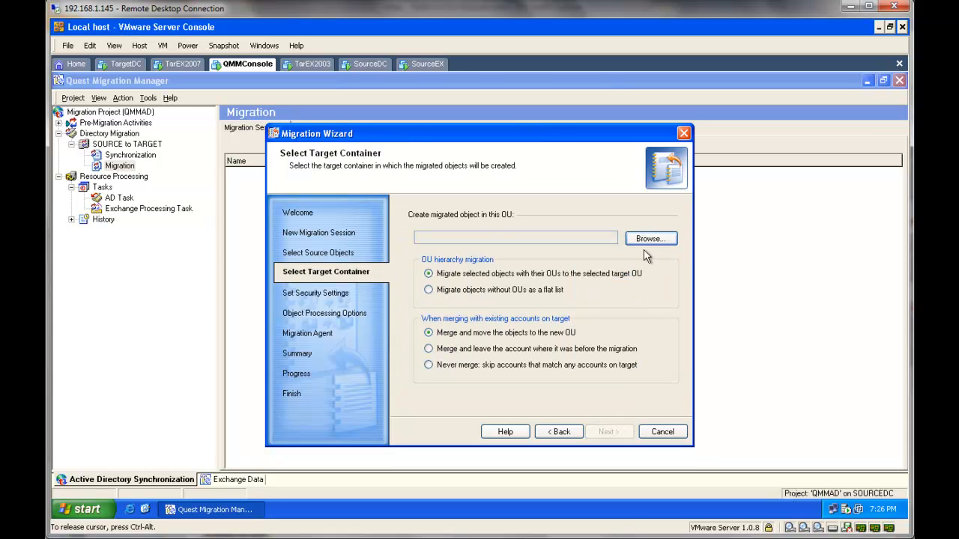
# - Set the target container to the Migrated OU of target.local and migrate objects without OUs as a flat list
pyautogui.click(647, 240)
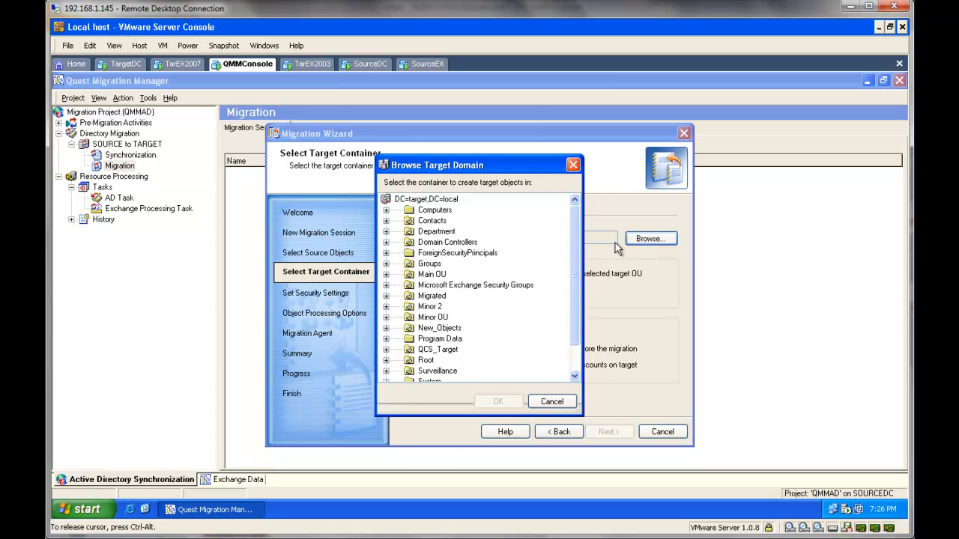
pyautogui.click(435, 297)
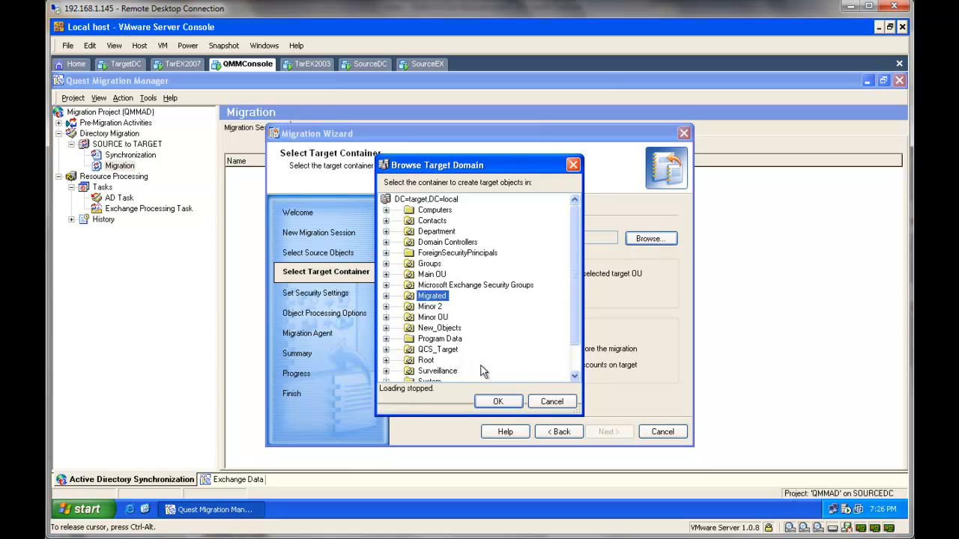
pyautogui.click(490, 398)
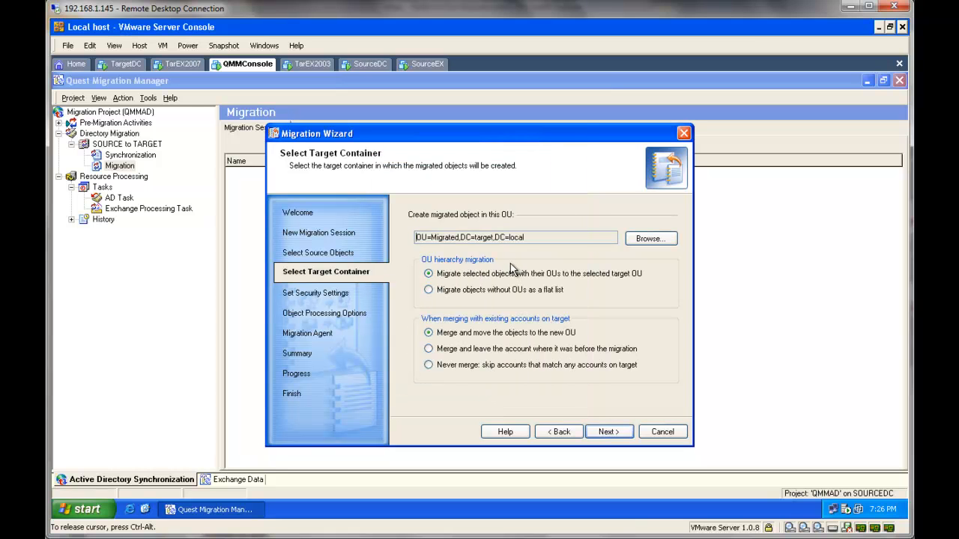
pyautogui.click(448, 292)
pyautogui.click(428, 365)
pyautogui.click(608, 433)
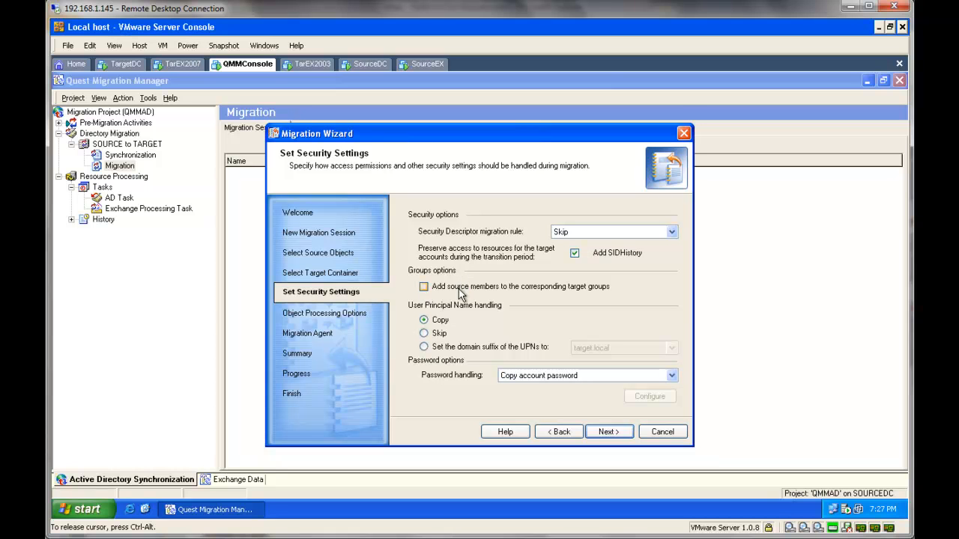
# - Set the domain suffix of the UPNs to target.local and keep password handling on Copy account password
pyautogui.click(425, 348)
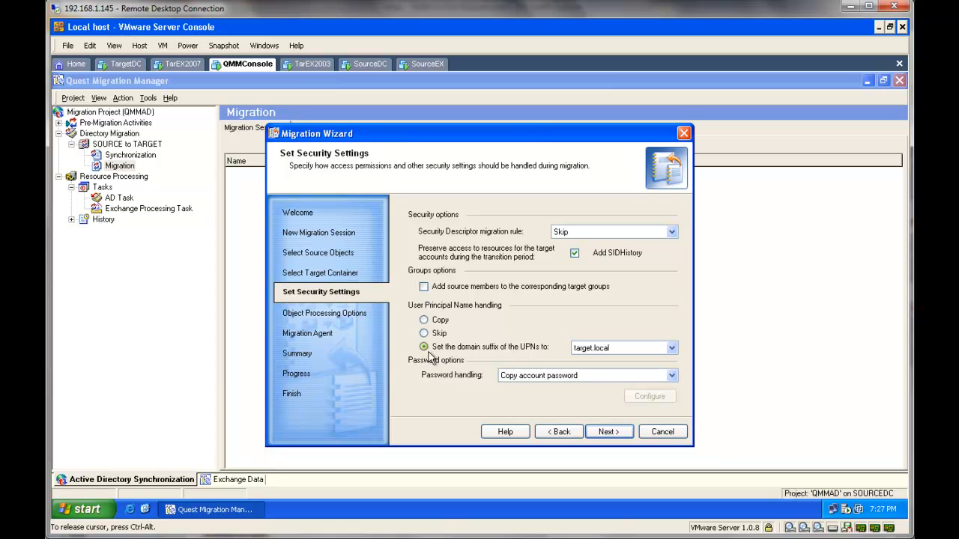
pyautogui.click(564, 376)
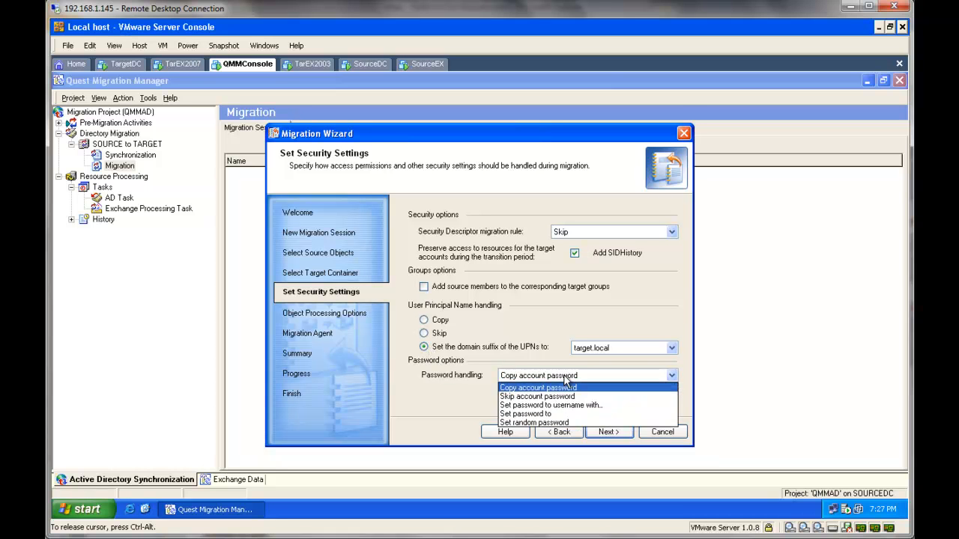
pyautogui.click(564, 377)
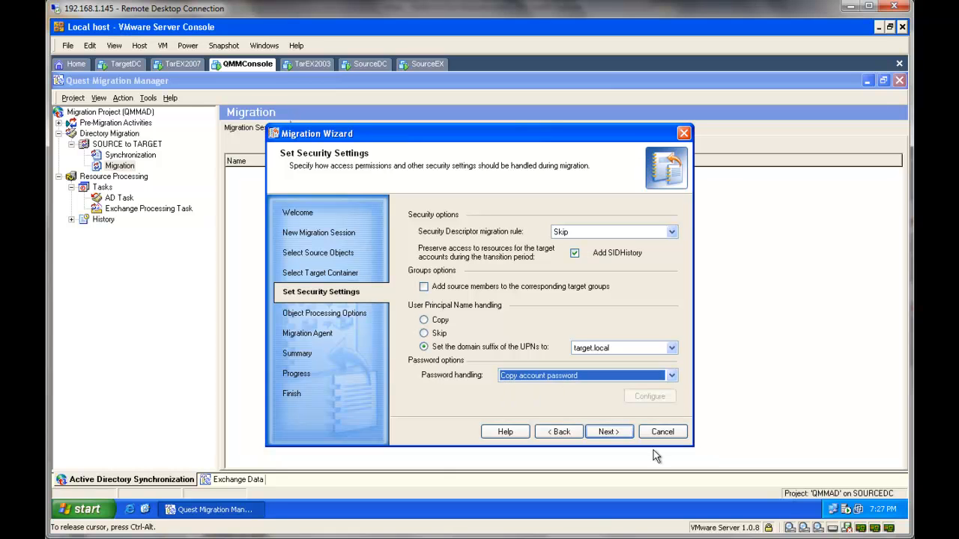
pyautogui.click(609, 432)
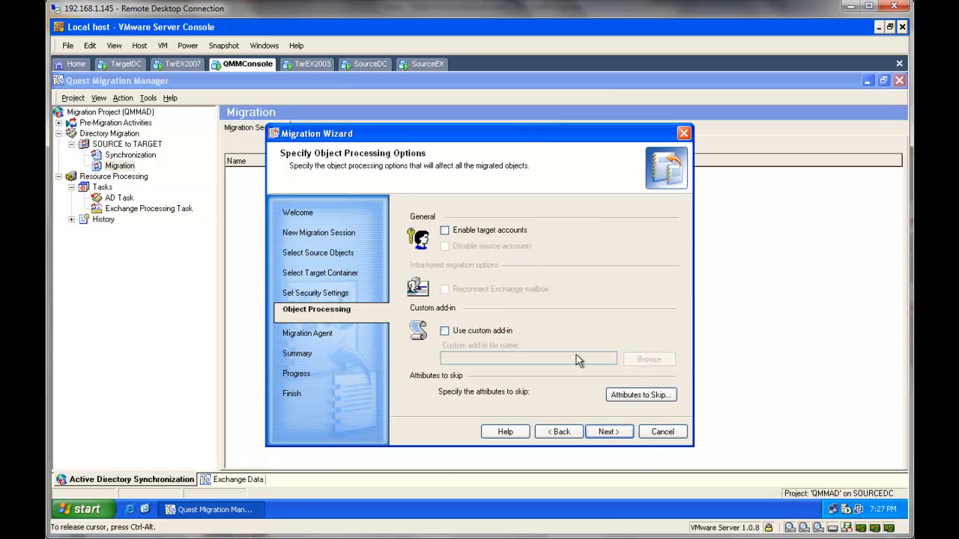
# - Enable the target accounts in the object processing options and use TARGETDC as the migration agent
pyautogui.click(449, 232)
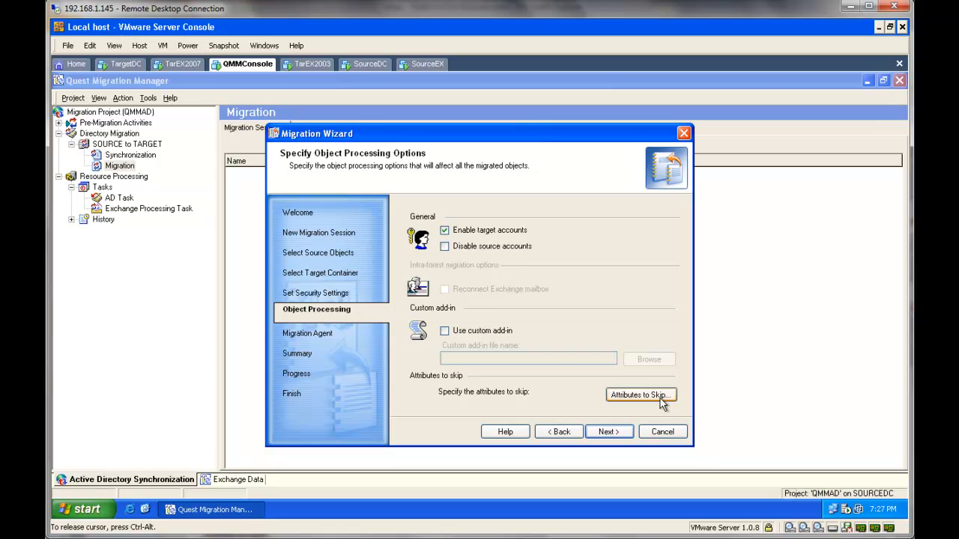
pyautogui.click(619, 434)
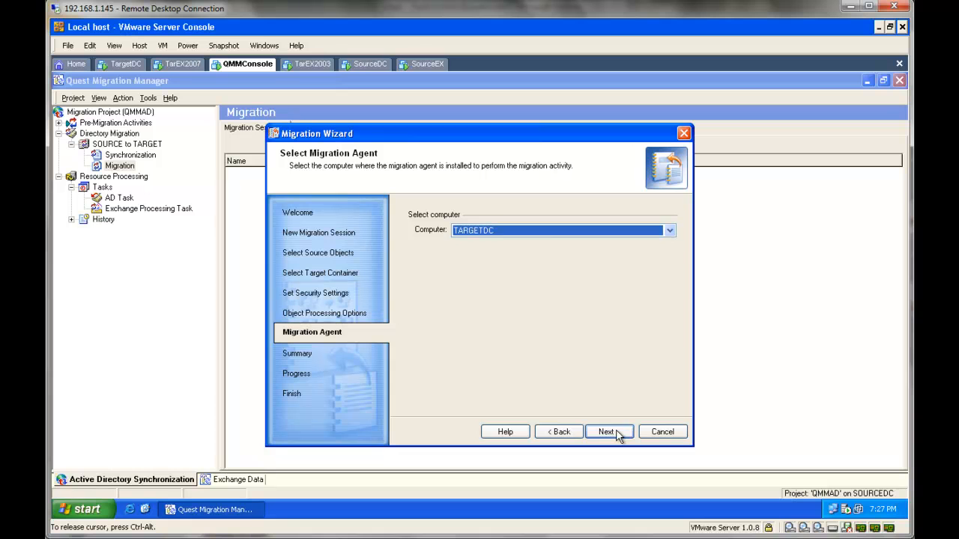
pyautogui.click(550, 234)
pyautogui.click(549, 233)
pyautogui.click(616, 433)
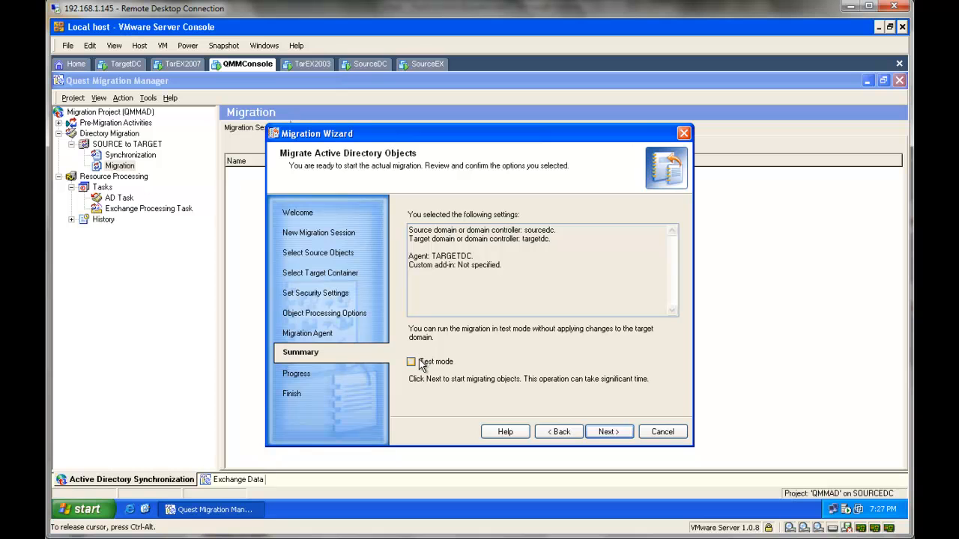
# - Run the actual migration of the selected objects without test mode and finish the wizard on completion
pyautogui.click(608, 433)
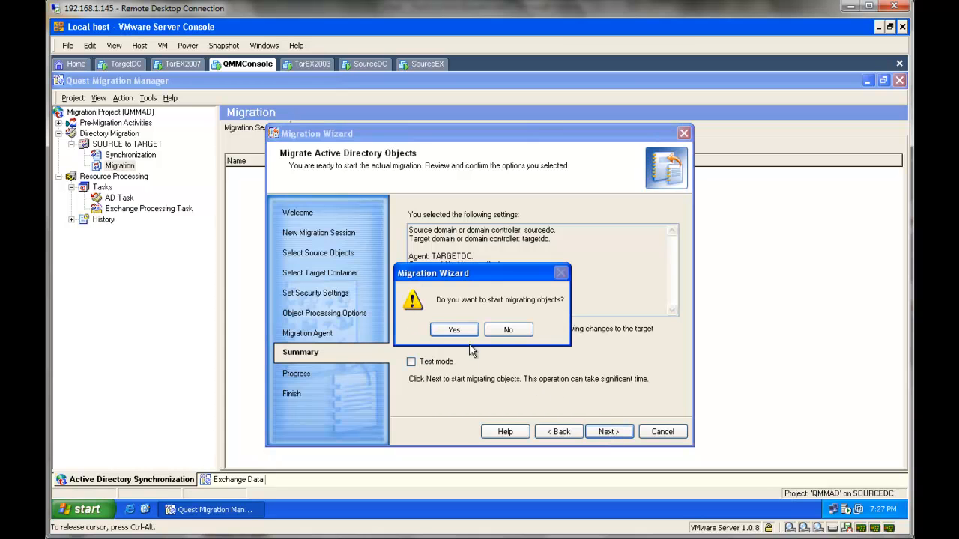
pyautogui.click(452, 330)
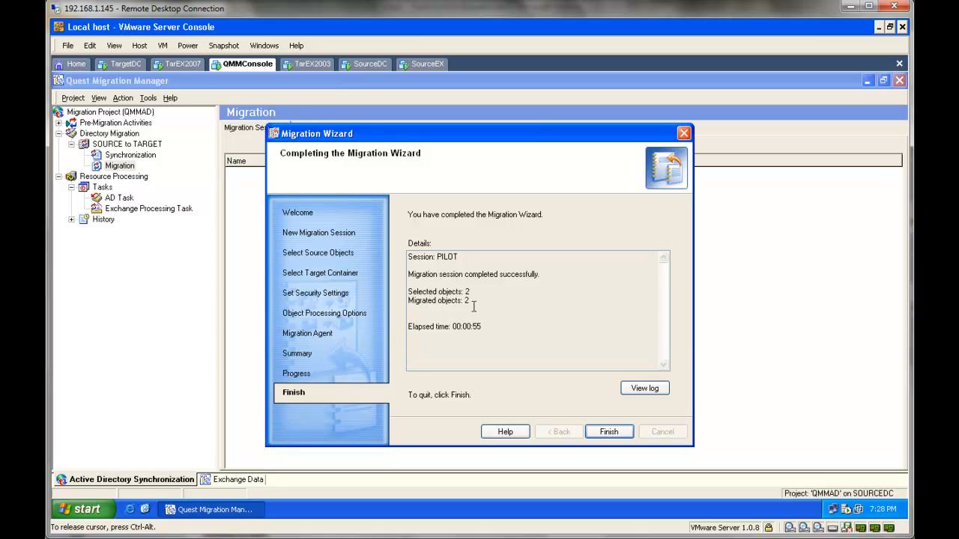
pyautogui.moveTo(471, 300); pyautogui.dragTo(396, 297)
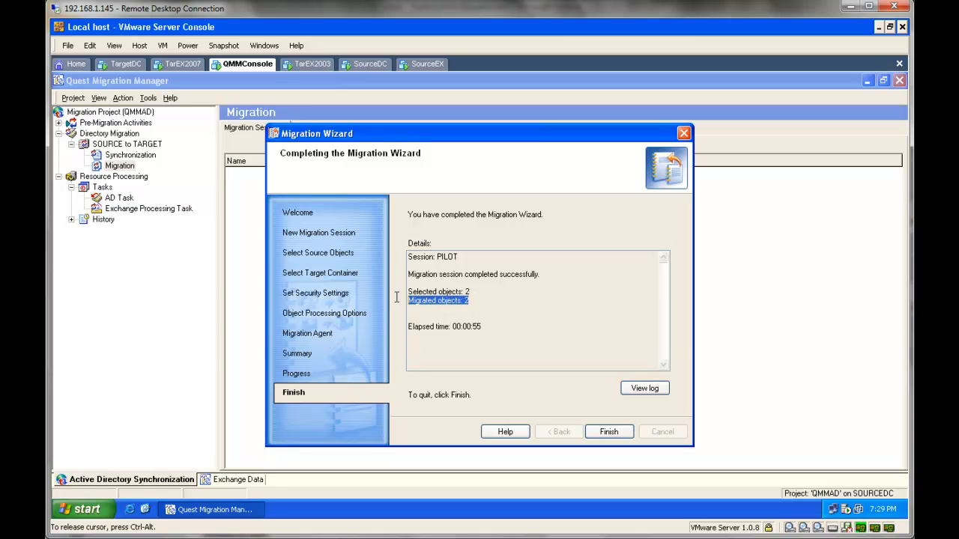
pyautogui.click(610, 430)
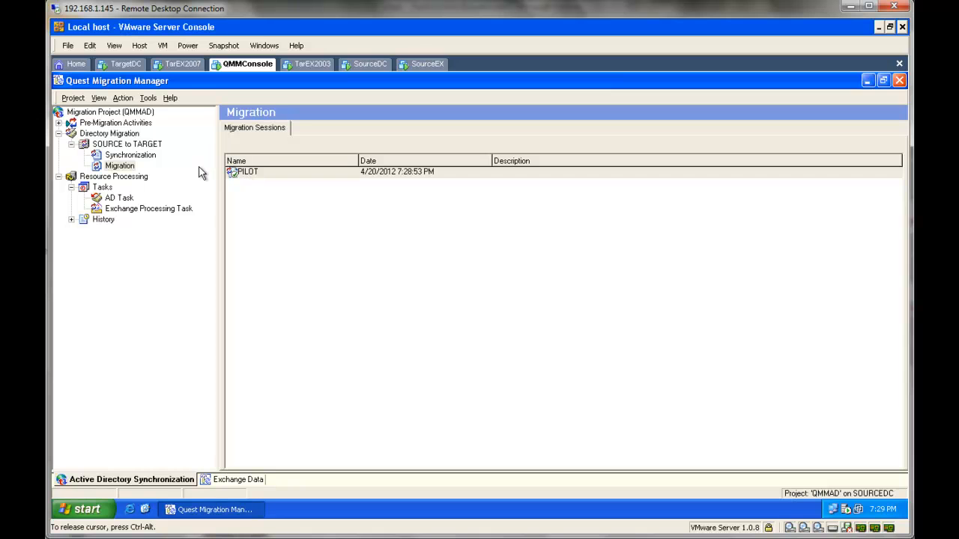
# - Switch to the TargetDC machine and check the Migrated OU for the migrated user accounts
pyautogui.click(132, 66)
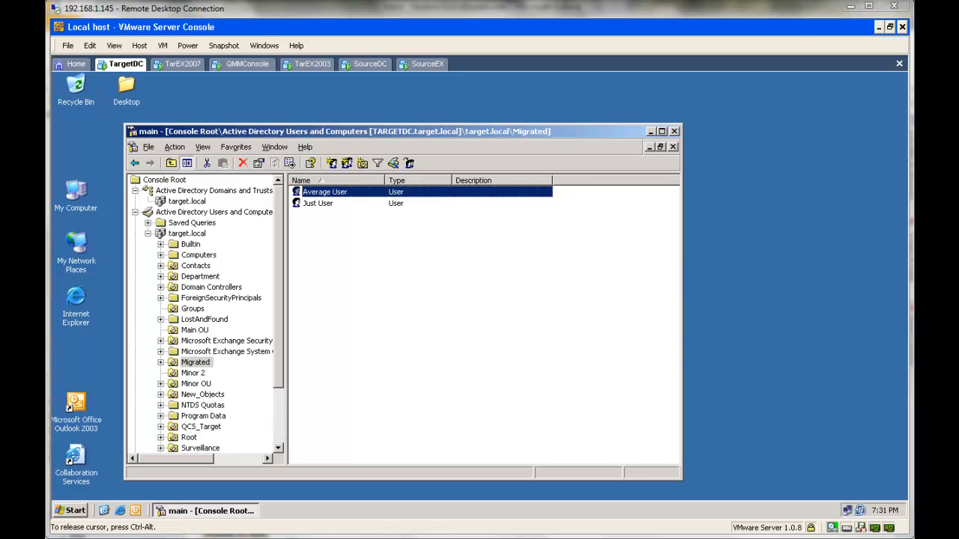
pyautogui.click(854, 76)
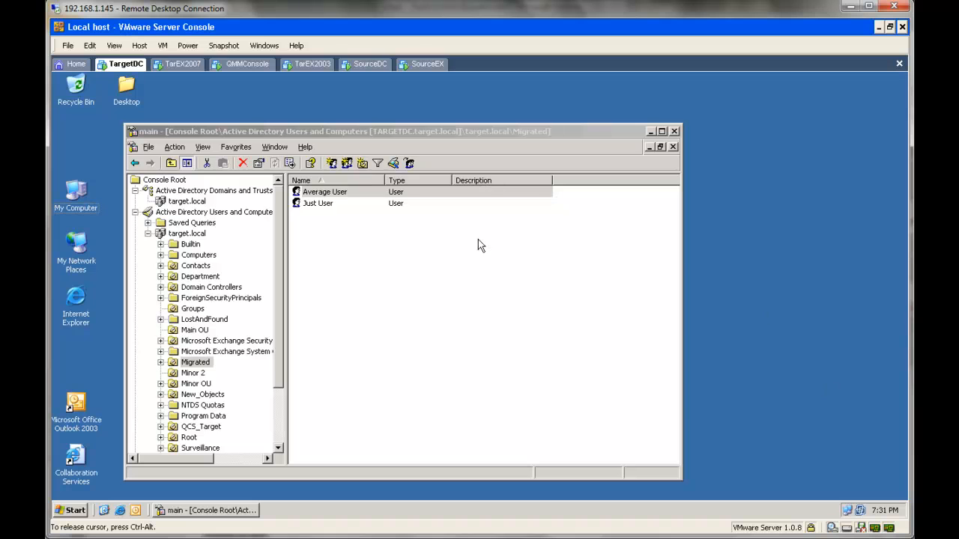
pyautogui.click(336, 206)
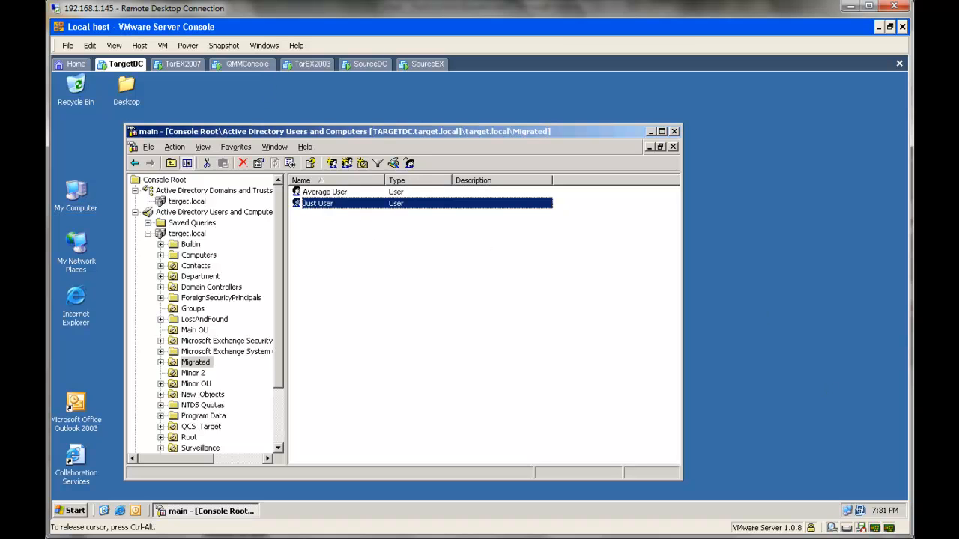
pyautogui.click(555, 75)
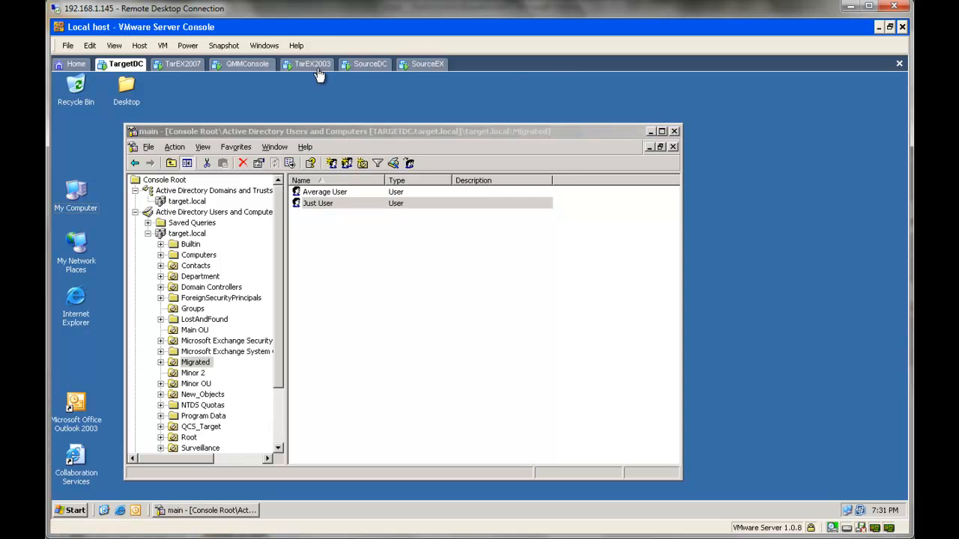
# - Switch to the QMMConsole machine and review the PILOT session's target container, security and object processing settings in its properties
pyautogui.click(257, 65)
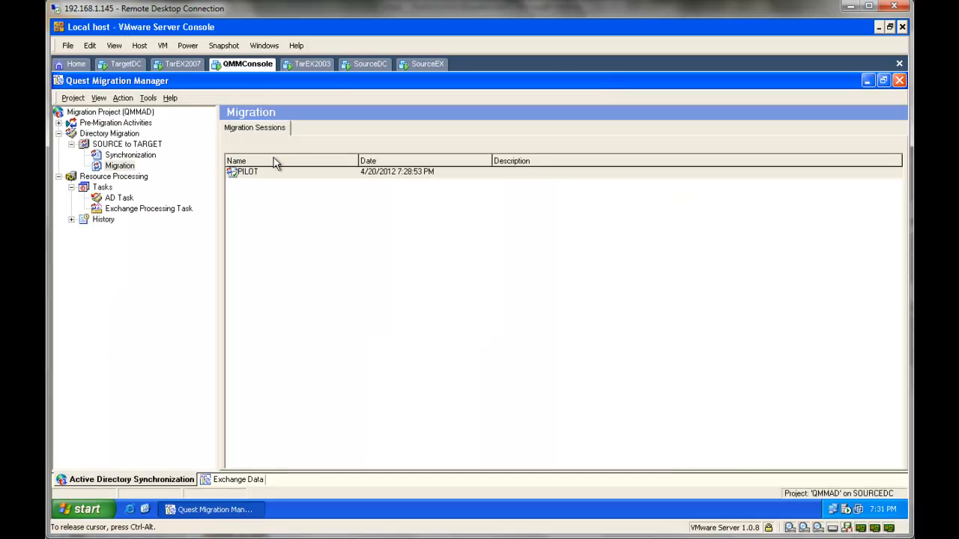
pyautogui.click(293, 176)
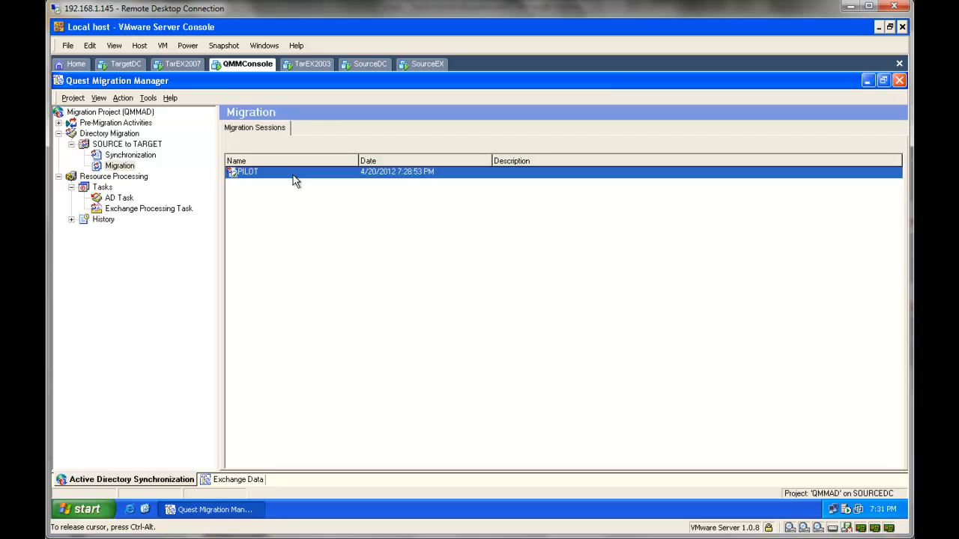
pyautogui.rightClick(294, 180)
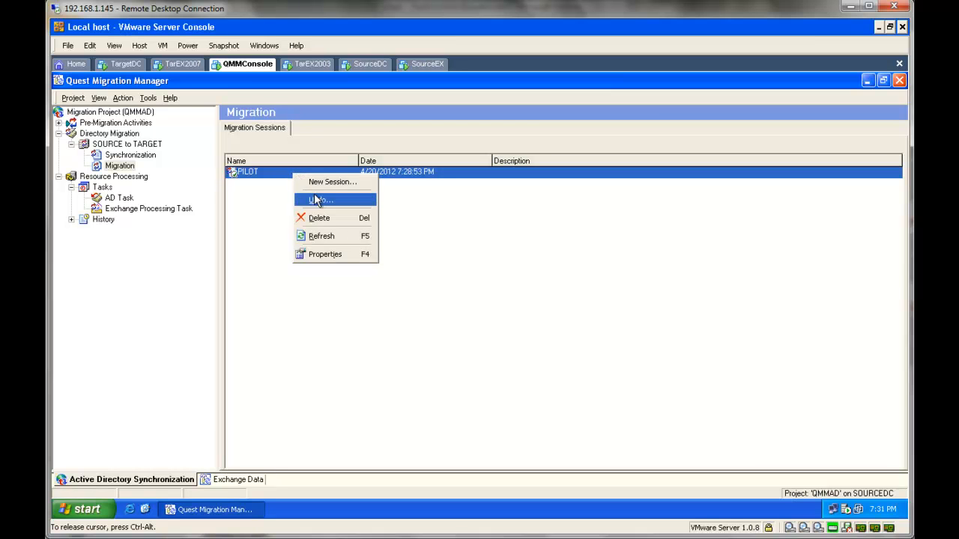
pyautogui.click(322, 256)
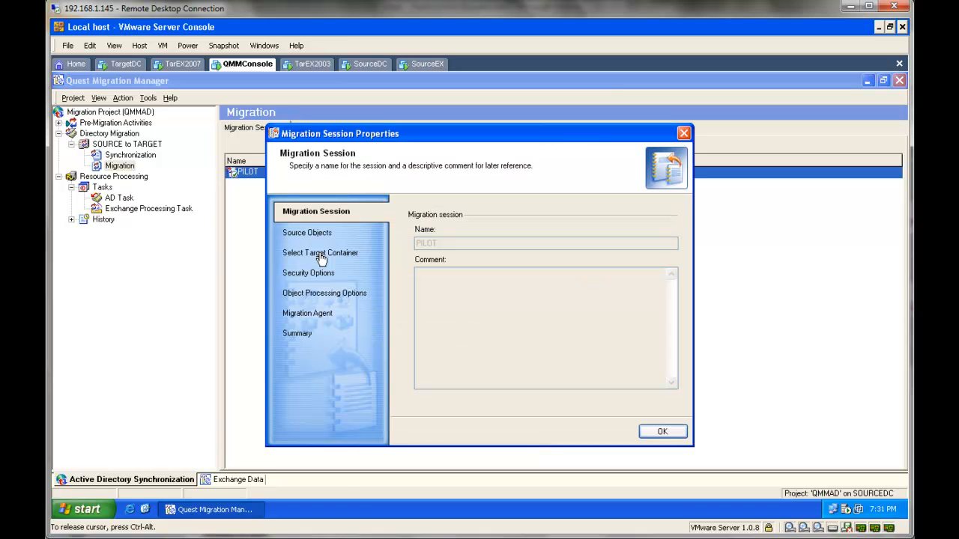
pyautogui.click(314, 257)
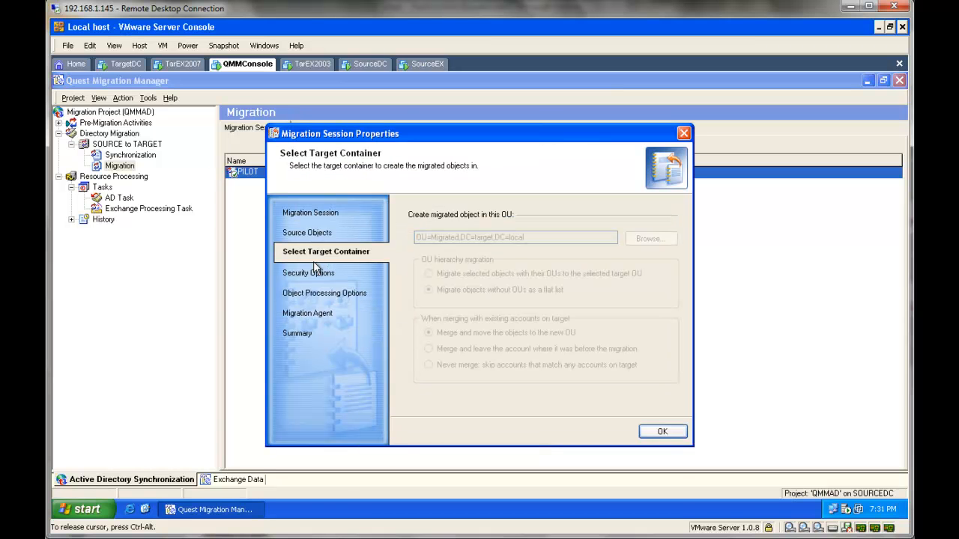
pyautogui.click(315, 275)
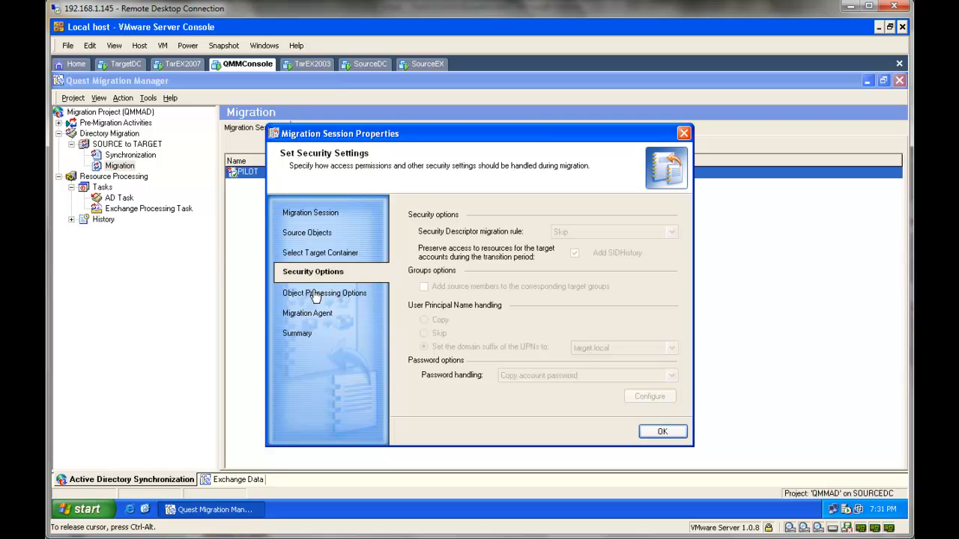
pyautogui.click(315, 294)
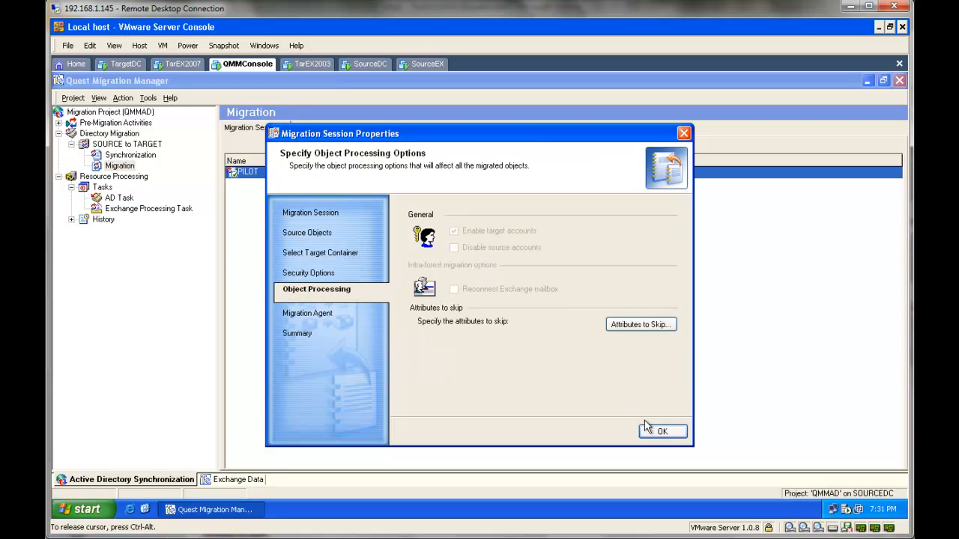
pyautogui.click(666, 431)
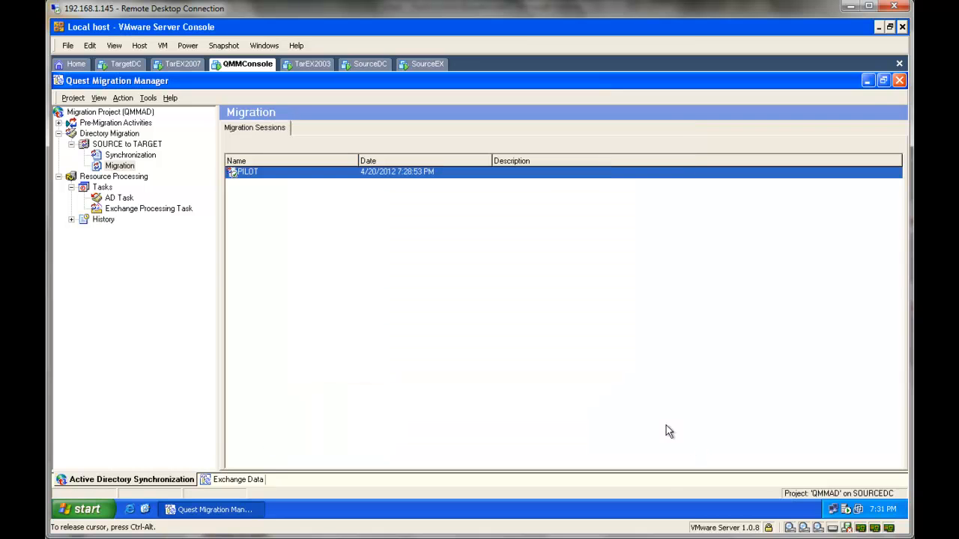
# - Roll back the PILOT session's migration for the justuser account only, excluding averagespammer, and finish the Undo Wizard
pyautogui.rightClick(281, 174)
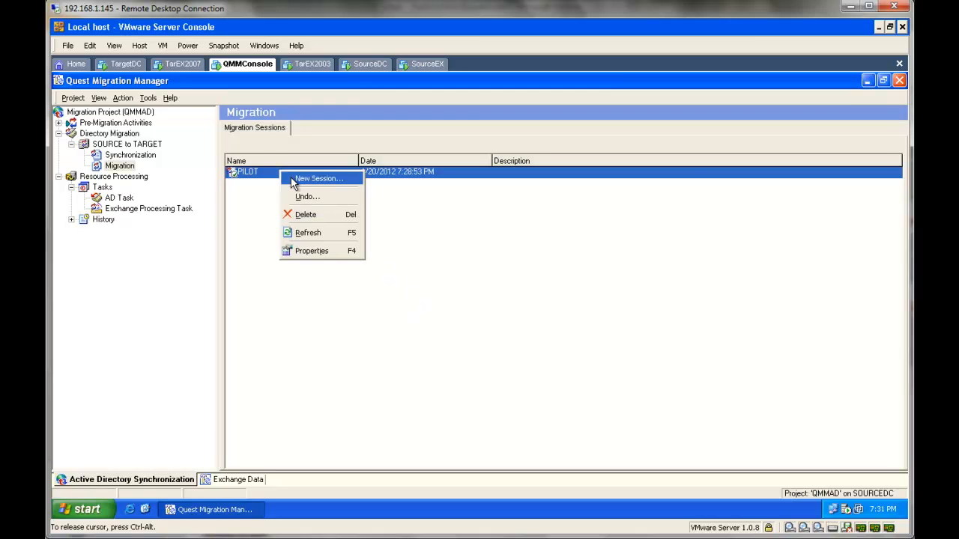
pyautogui.click(299, 199)
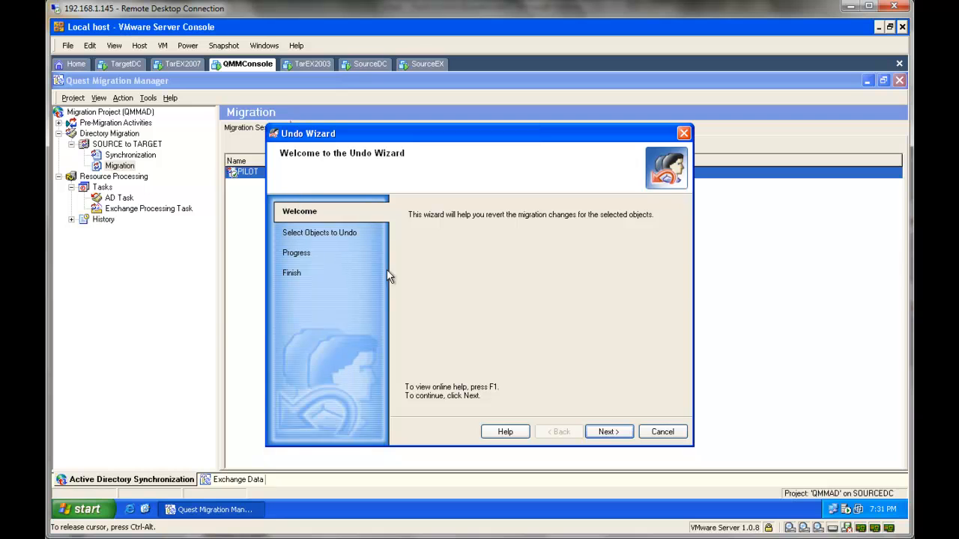
pyautogui.click(613, 432)
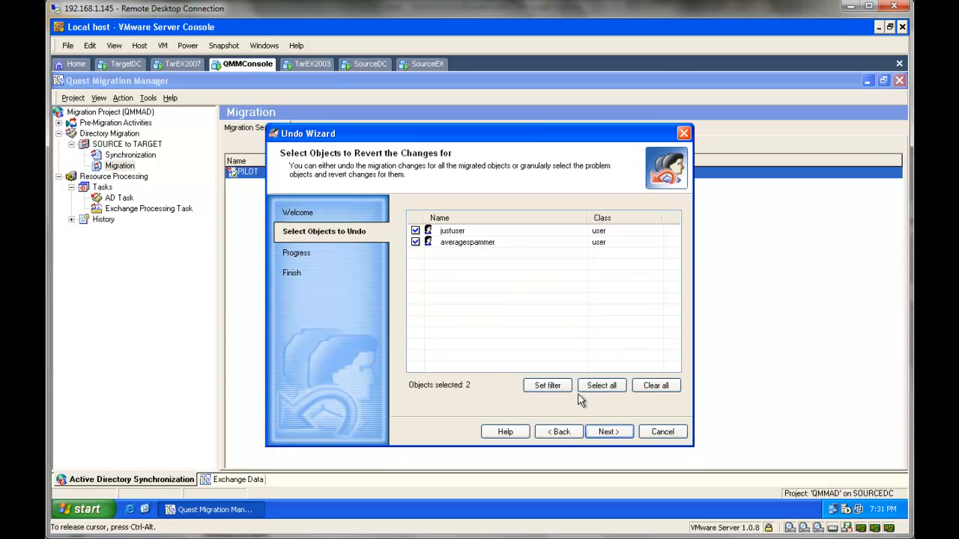
pyautogui.click(416, 242)
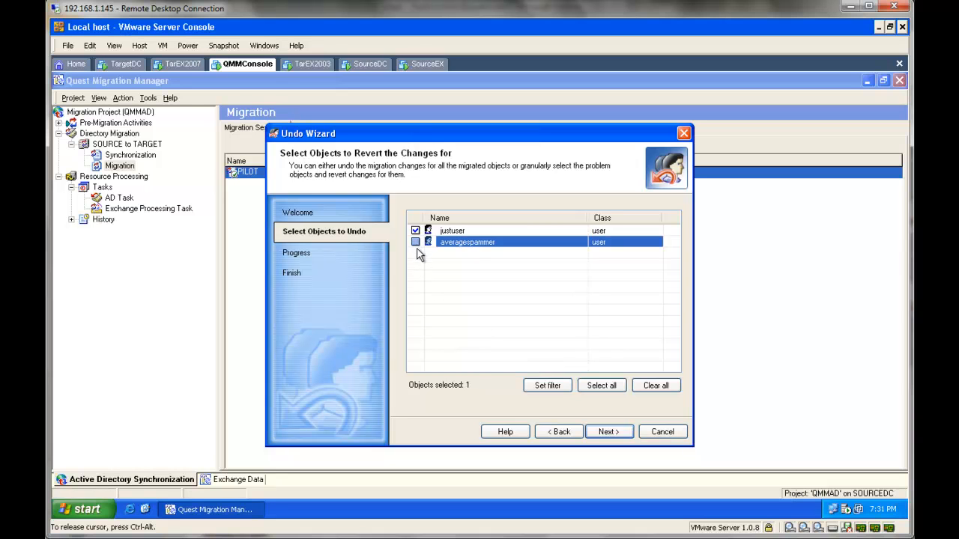
pyautogui.click(603, 436)
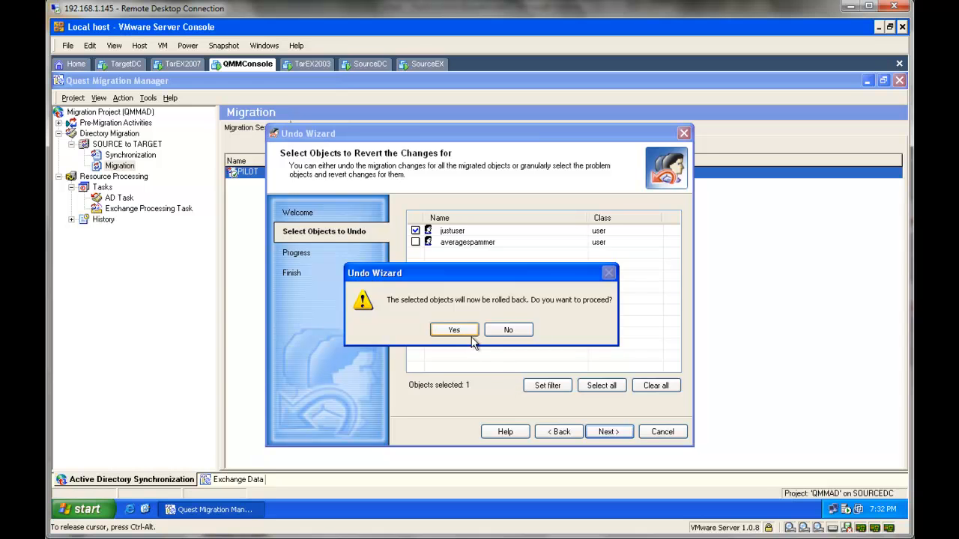
pyautogui.click(470, 334)
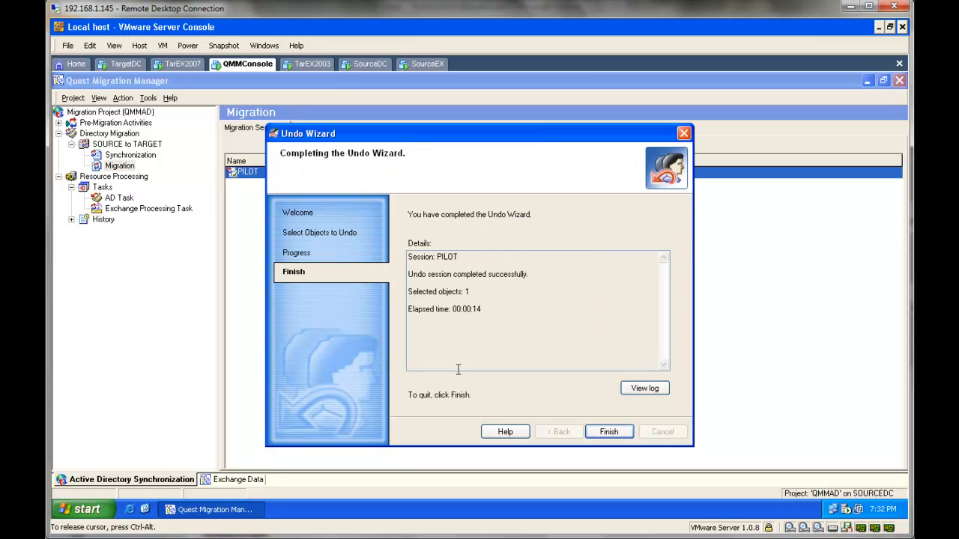
pyautogui.click(603, 432)
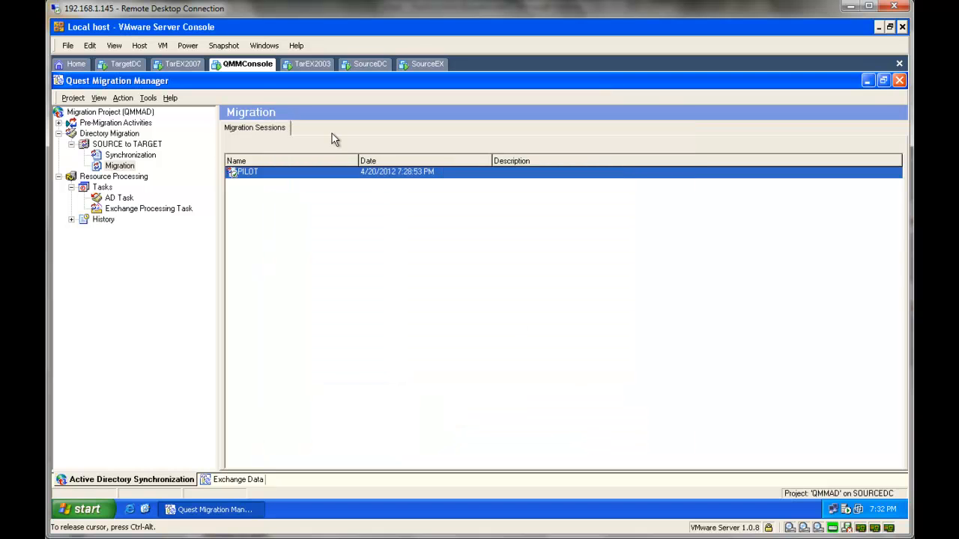
# - Switch to the TargetDC machine and refresh the Migrated OU to check which user accounts it contains
pyautogui.click(107, 68)
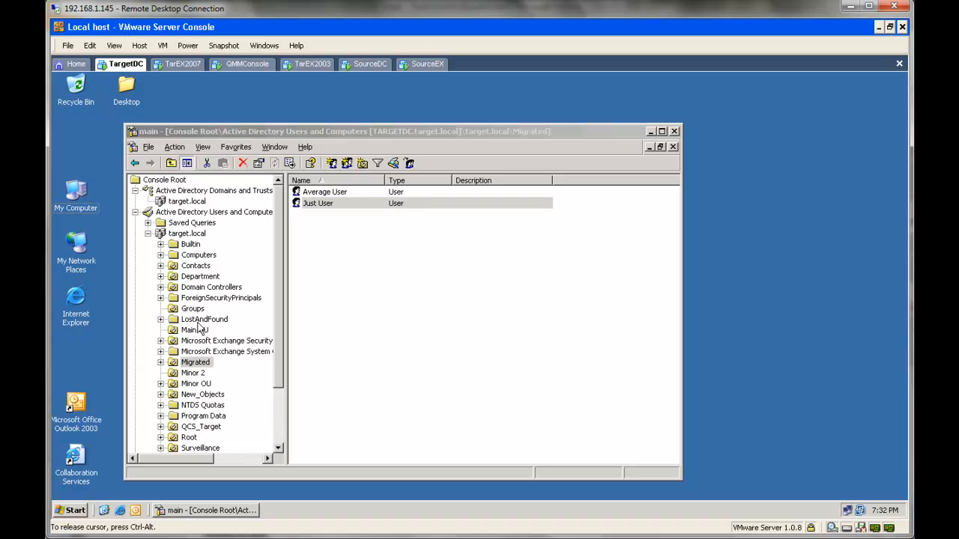
pyautogui.click(201, 366)
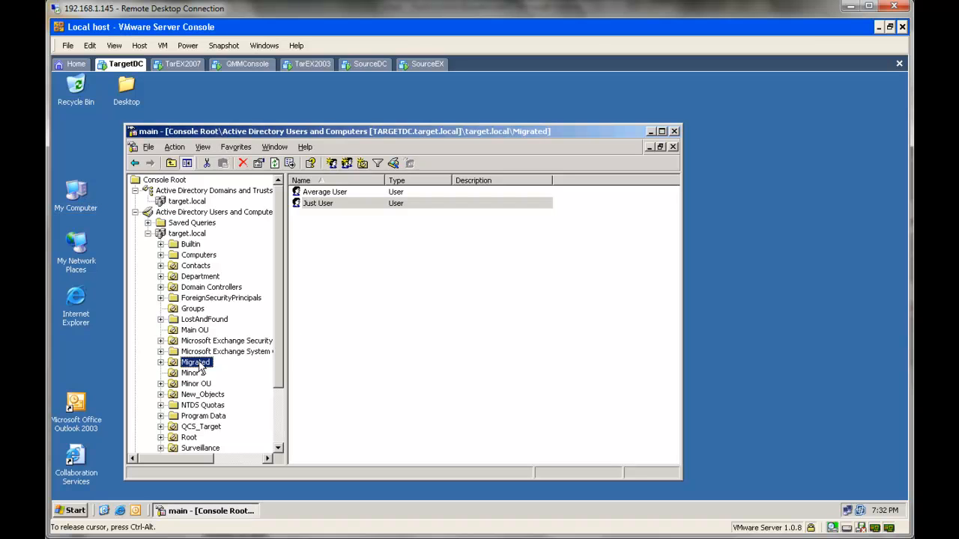
pyautogui.rightClick(200, 365)
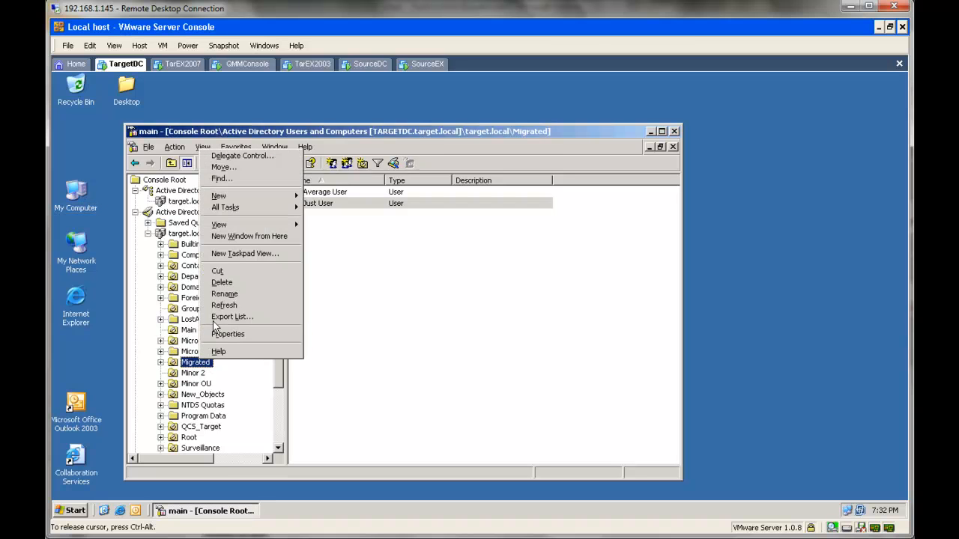
pyautogui.click(223, 306)
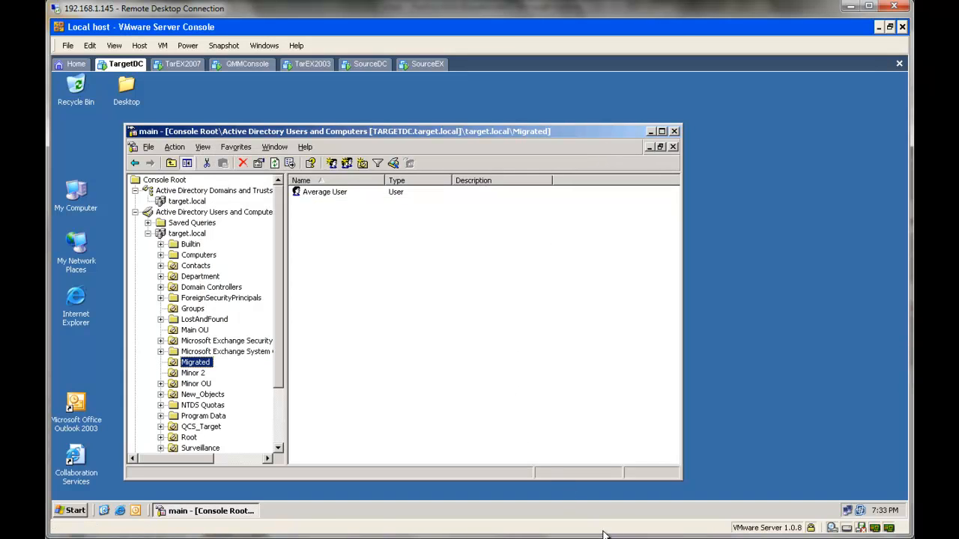
# - Return to the QMMConsole machine, roll back the PILOT session's migration for averagespammer and finish the Undo Wizard
pyautogui.click(246, 64)
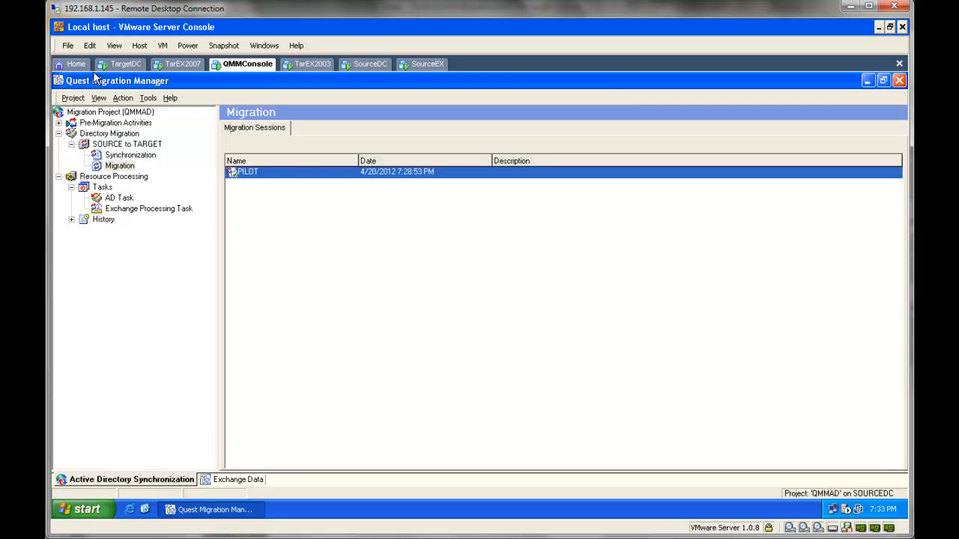
pyautogui.rightClick(291, 197)
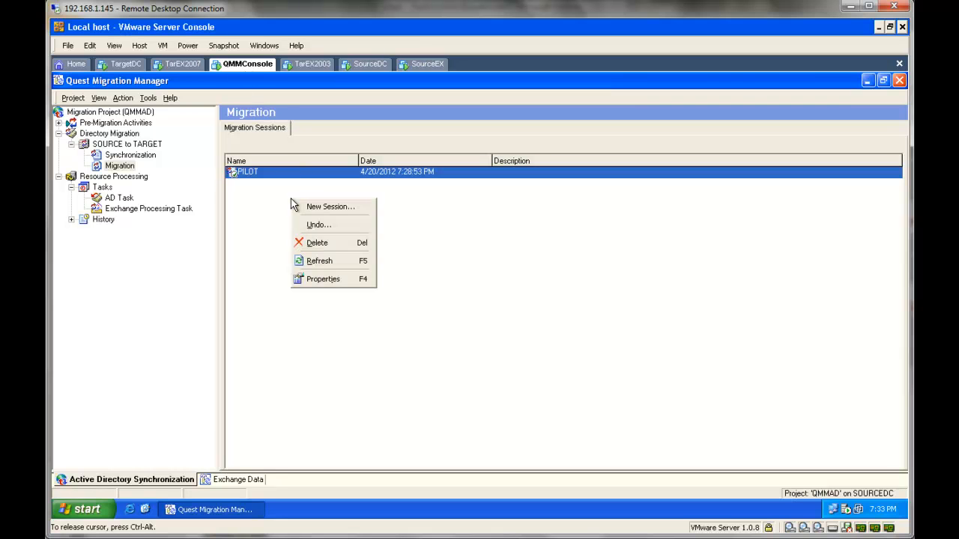
pyautogui.rightClick(301, 173)
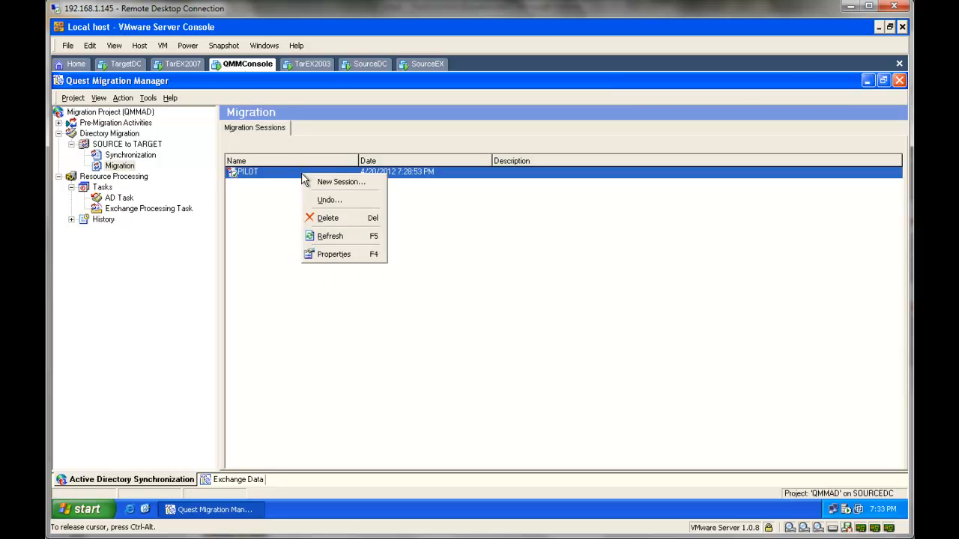
pyautogui.click(356, 199)
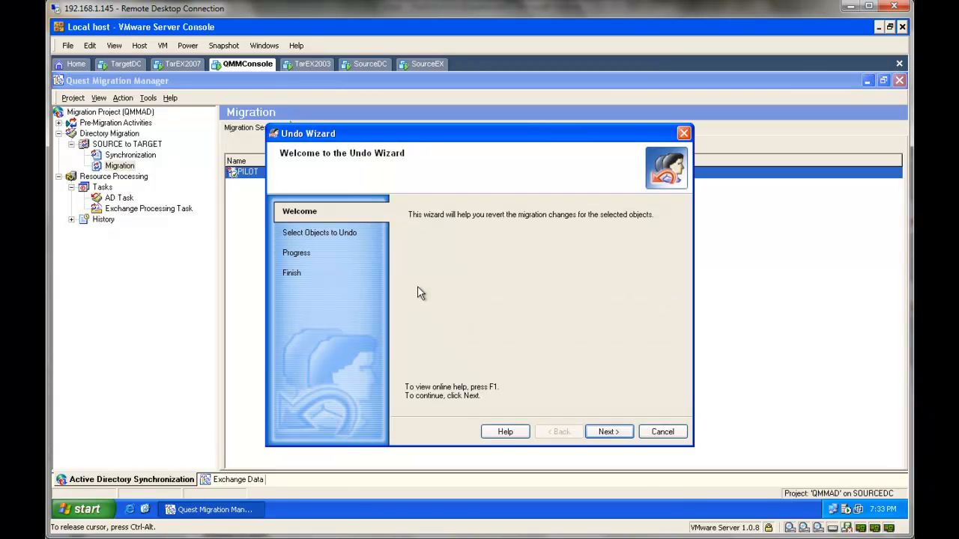
pyautogui.press('Return')
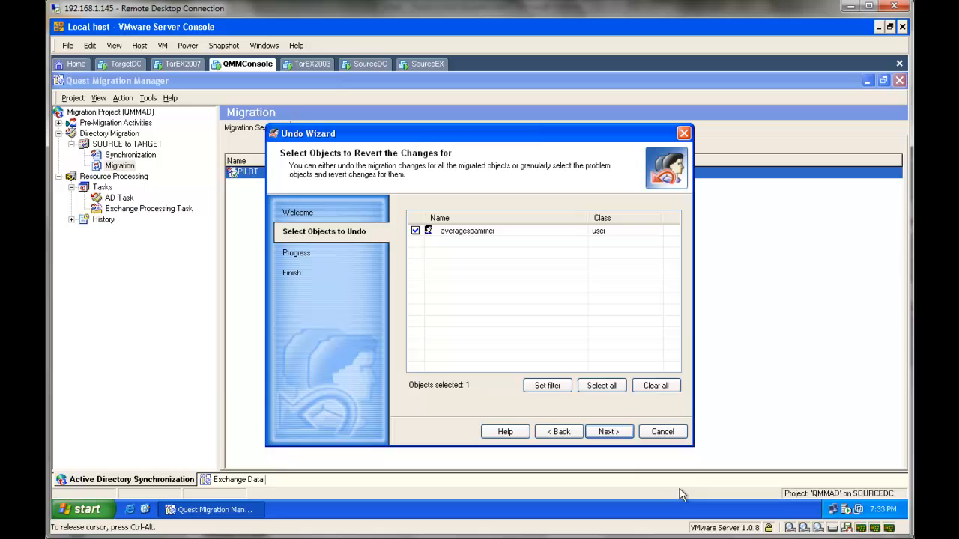
pyautogui.click(617, 428)
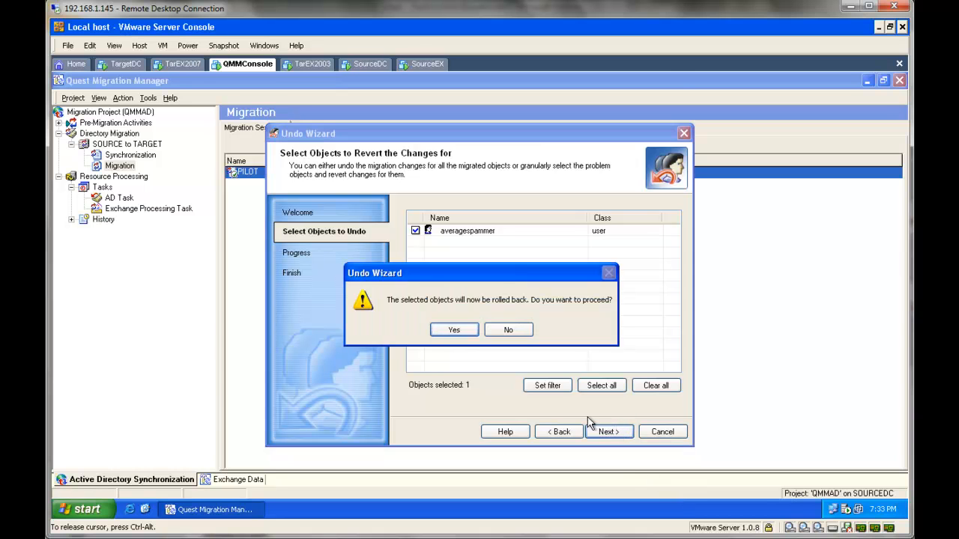
pyautogui.press('Return')
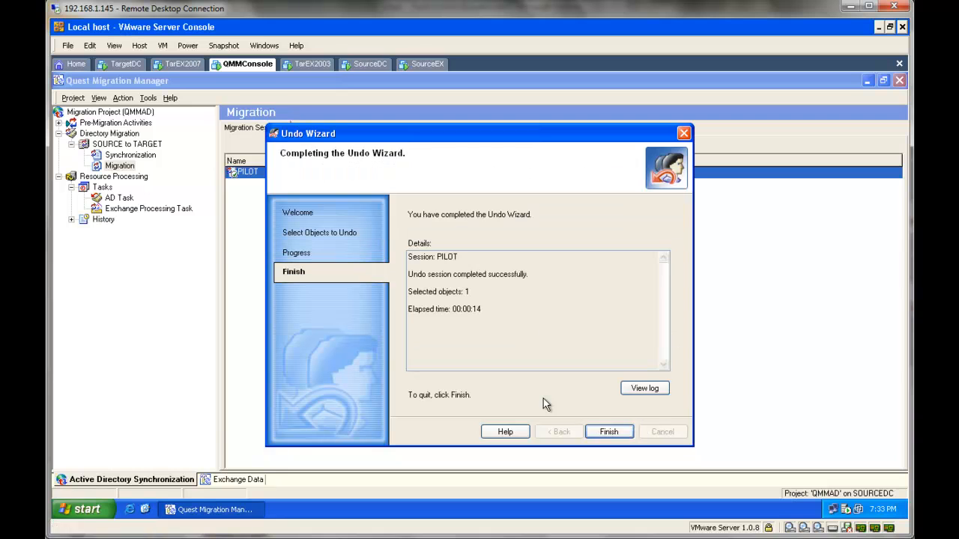
pyautogui.click(596, 436)
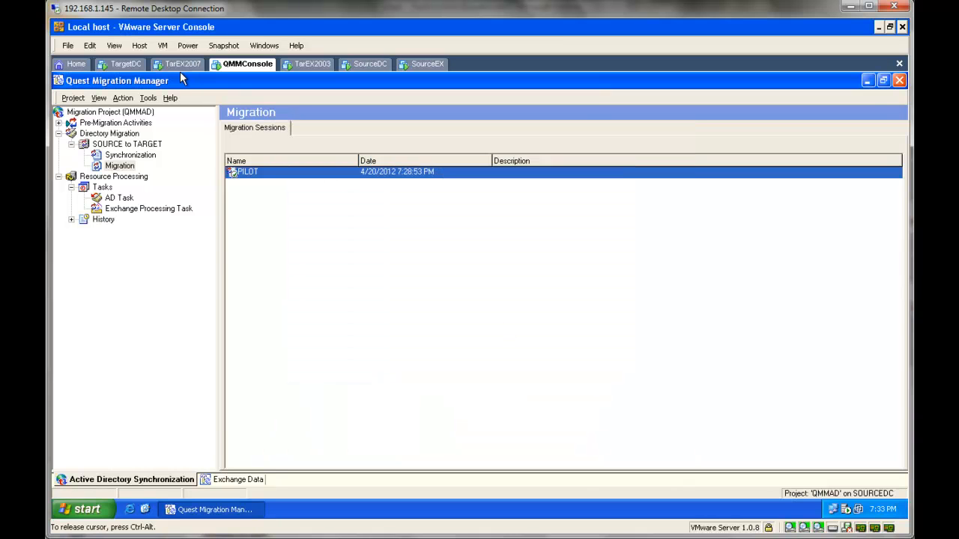
# - Switch back to the TargetDC machine to recheck the Migrated OU after the averagespammer rollback
pyautogui.click(134, 66)
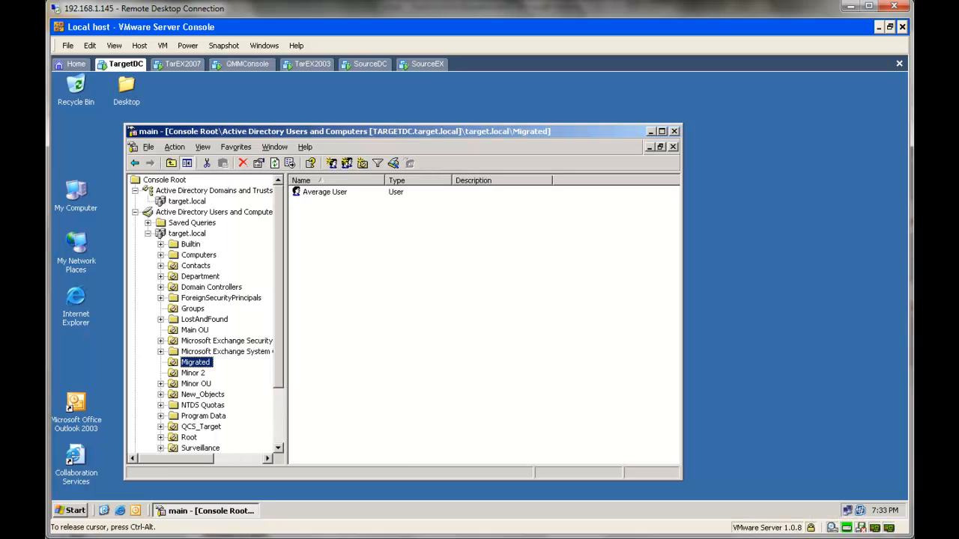